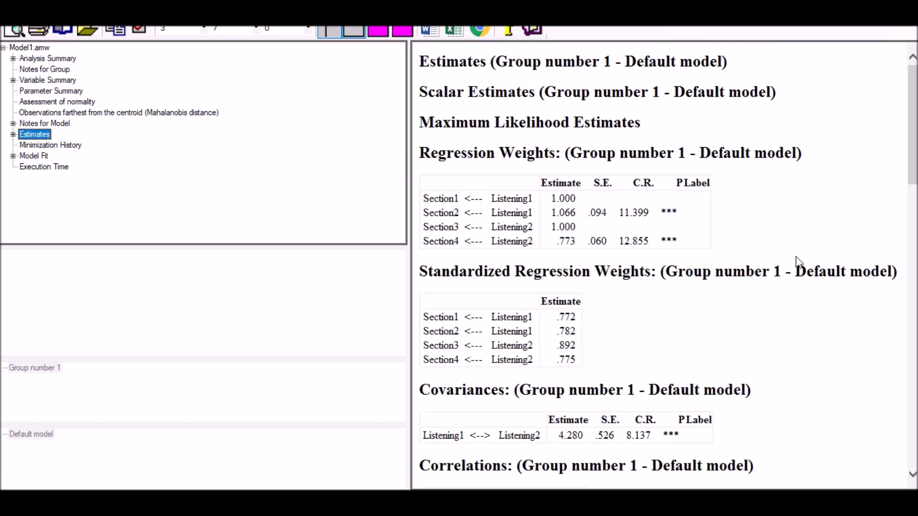
# - Read the "Columns of the table of estimates" help topic linked from the Standardized Regression Weights explanation, and close the help and explanation
pyautogui.scroll(-2, 798, 261)
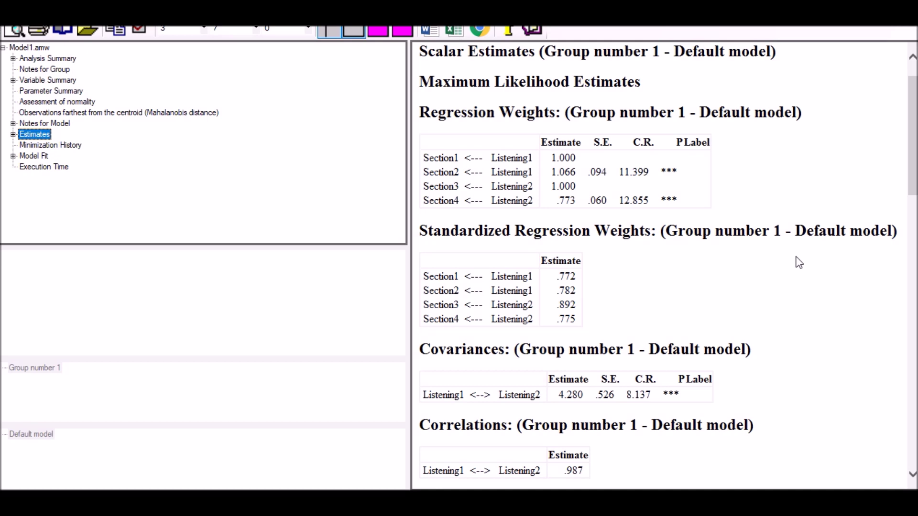
pyautogui.scroll(-2, 798, 260)
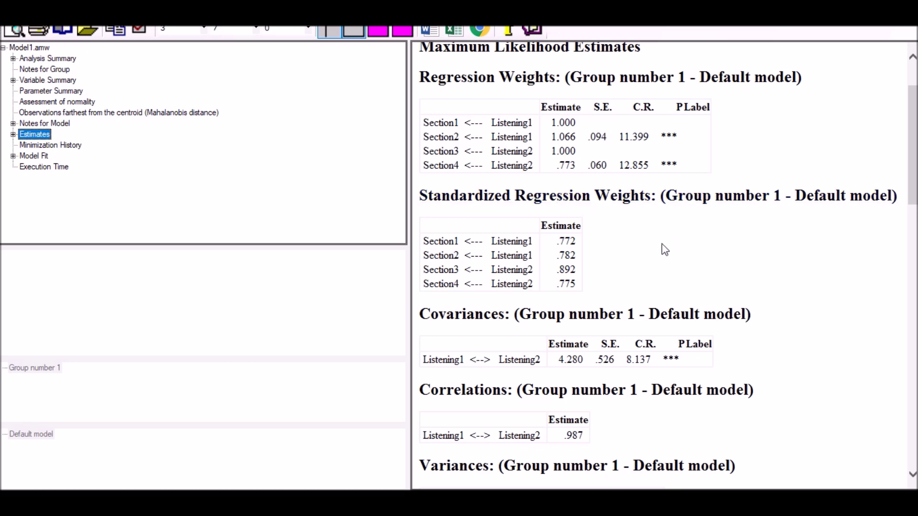
pyautogui.click(606, 200)
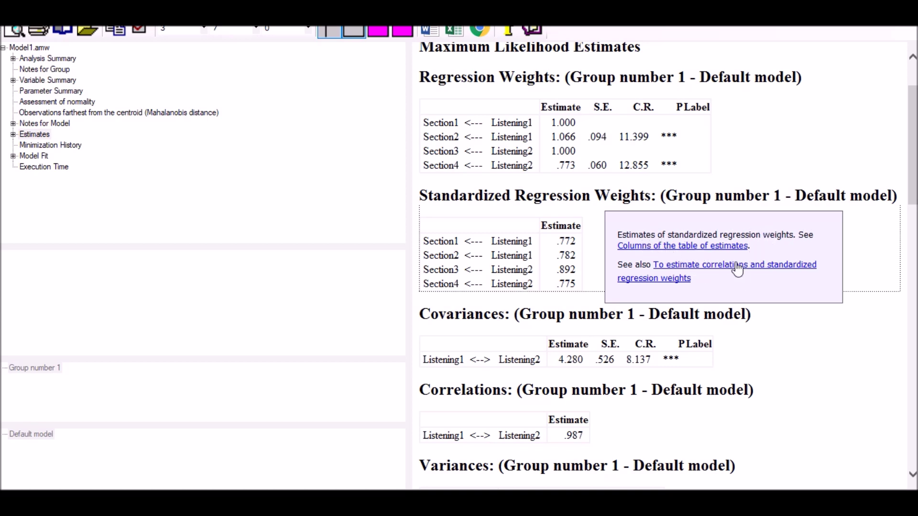
pyautogui.click(716, 246)
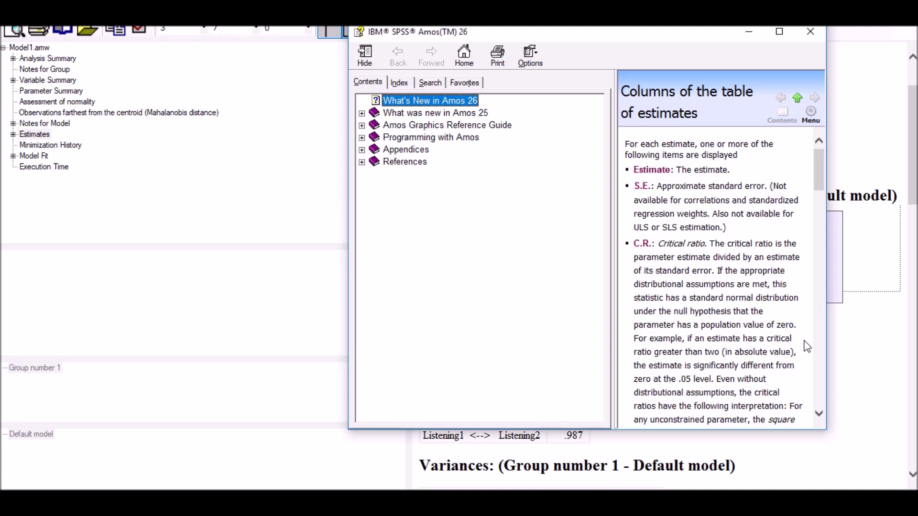
pyautogui.scroll(-4, 822, 304)
pyautogui.scroll(-3, 822, 303)
pyautogui.moveTo(821, 304); pyautogui.dragTo(813, 132)
pyautogui.click(811, 32)
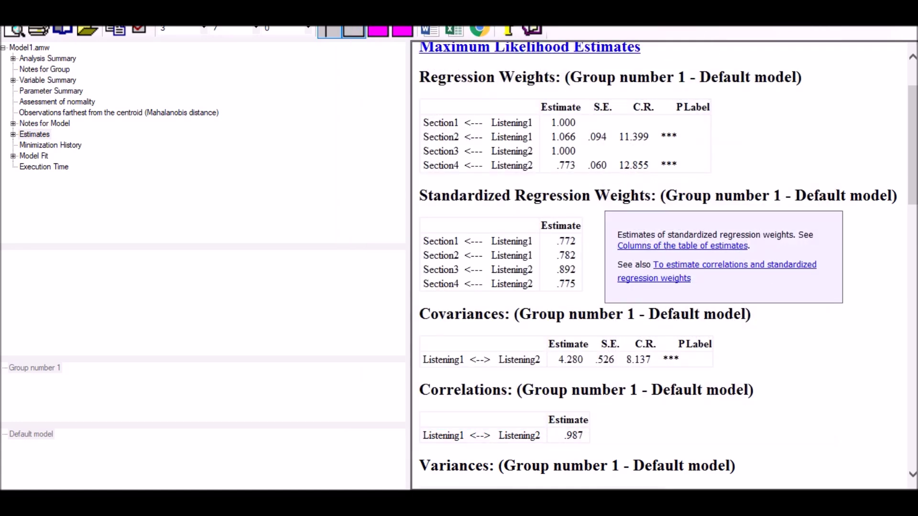
pyautogui.press('super+Down')
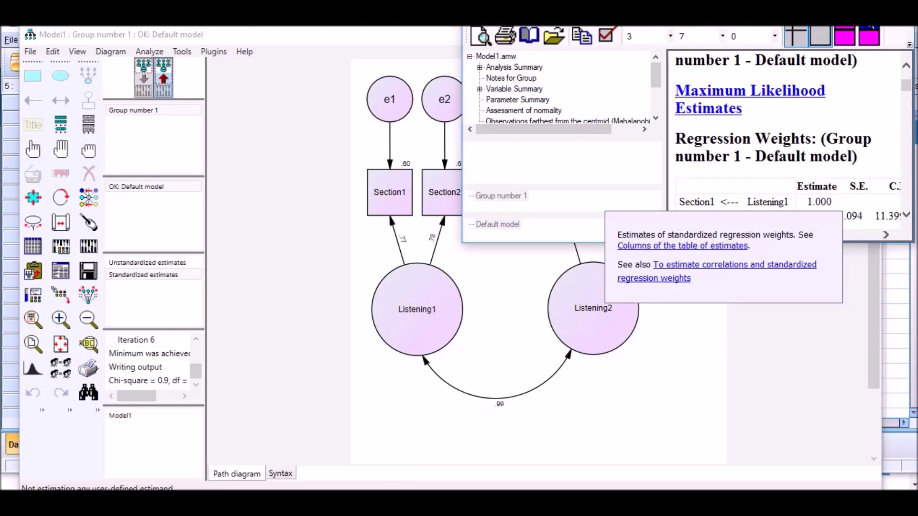
pyautogui.press('super+Up')
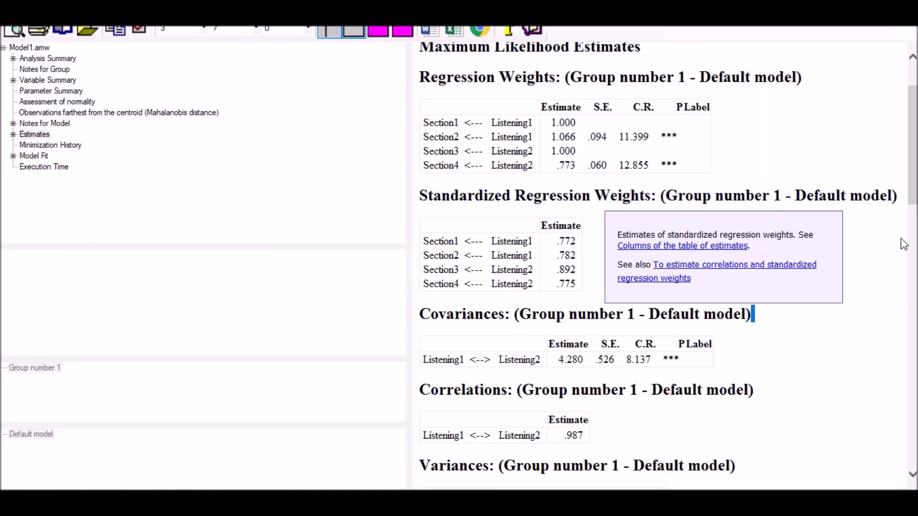
pyautogui.click(819, 139)
pyautogui.click(809, 191)
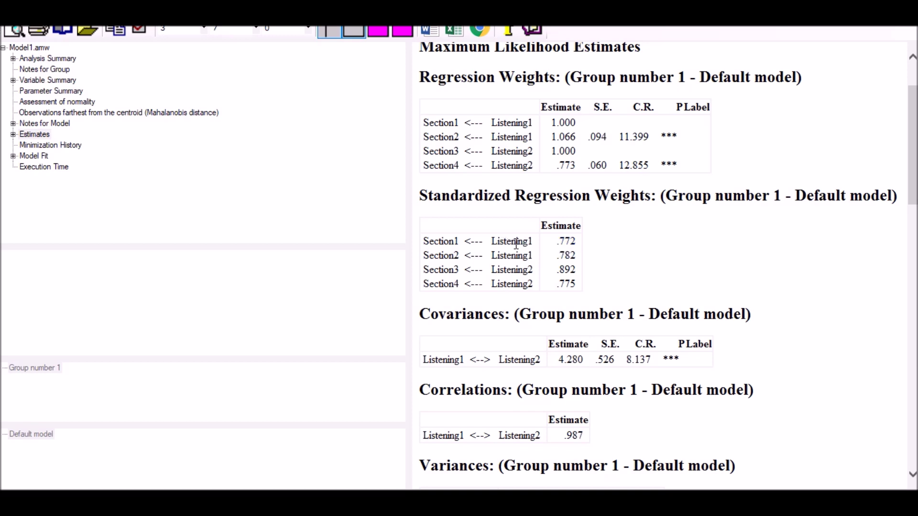
# - Show the explanation of the standardized regression weight of Section1 on Listening1, and dismiss it
pyautogui.moveTo(483, 242); pyautogui.dragTo(427, 242)
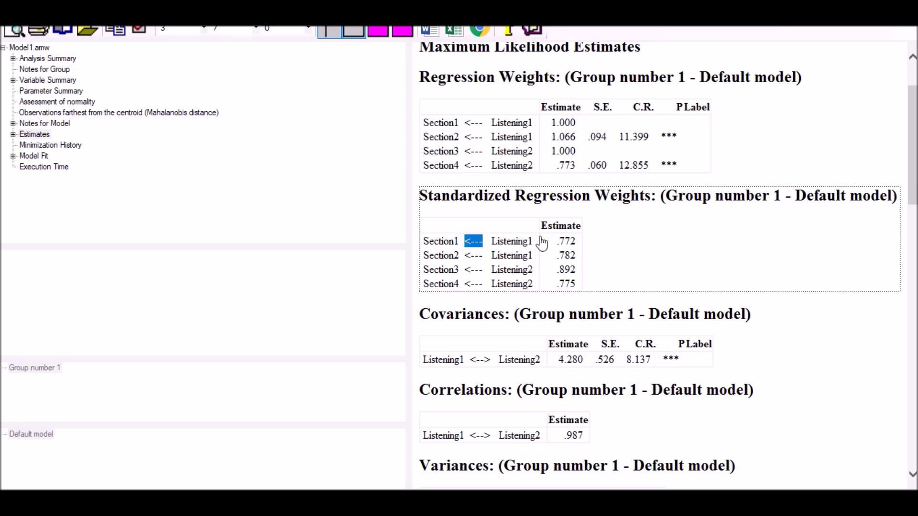
pyautogui.click(568, 246)
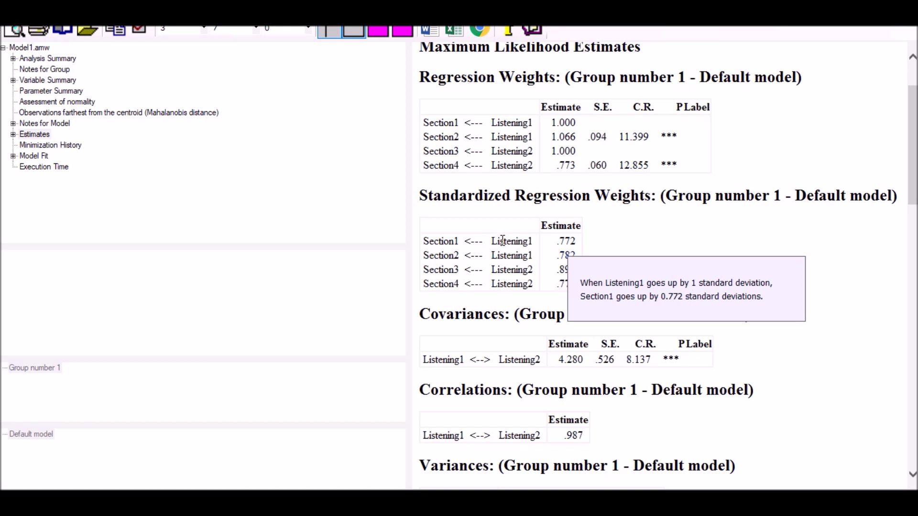
pyautogui.click(826, 252)
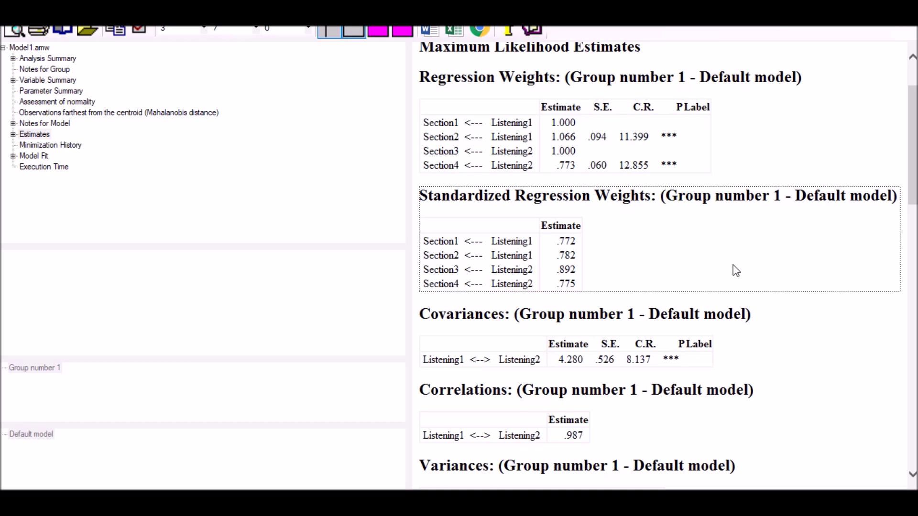
# - Examine the Covariances and Correlations tables for the relationship between Listening1 and Listening2
pyautogui.scroll(-2, 737, 271)
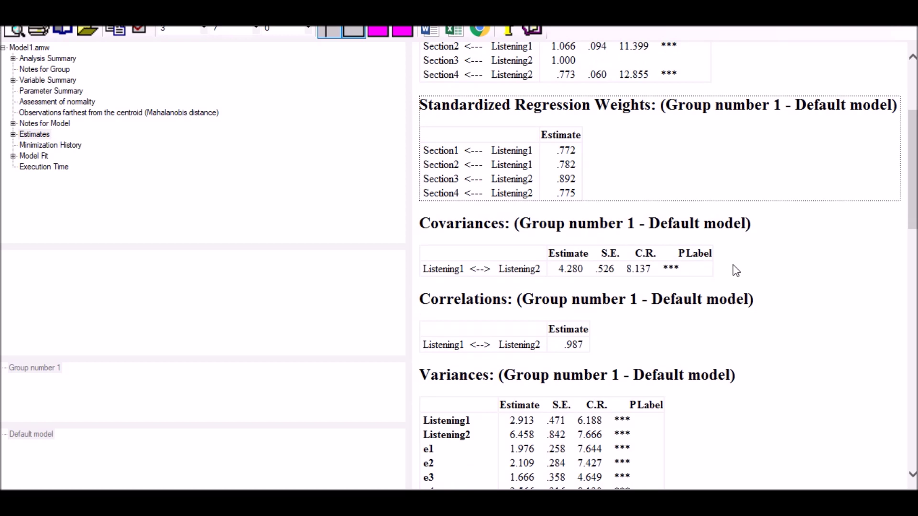
pyautogui.scroll(-1, 736, 271)
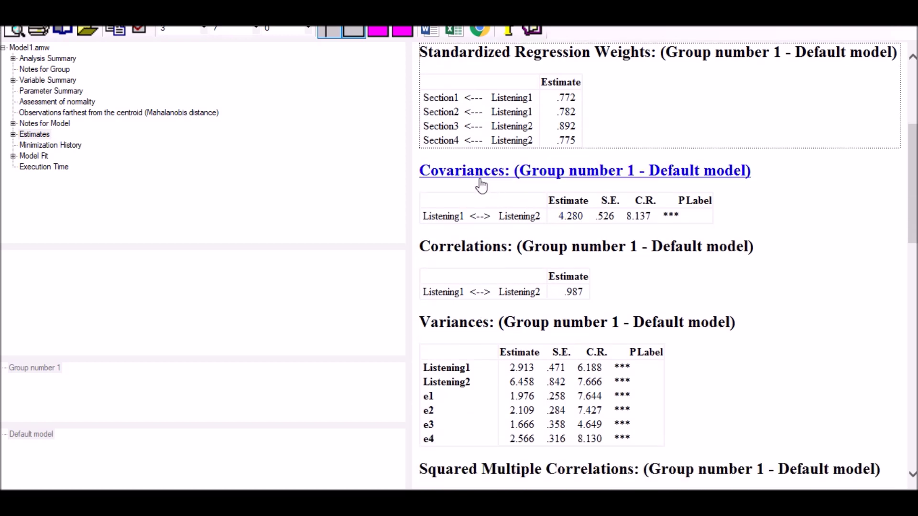
pyautogui.click(459, 218)
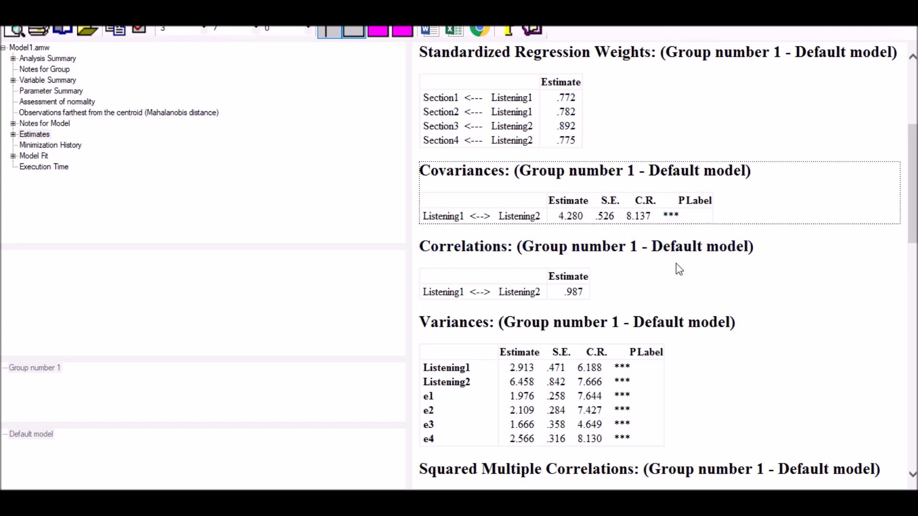
pyautogui.scroll(-1, 679, 269)
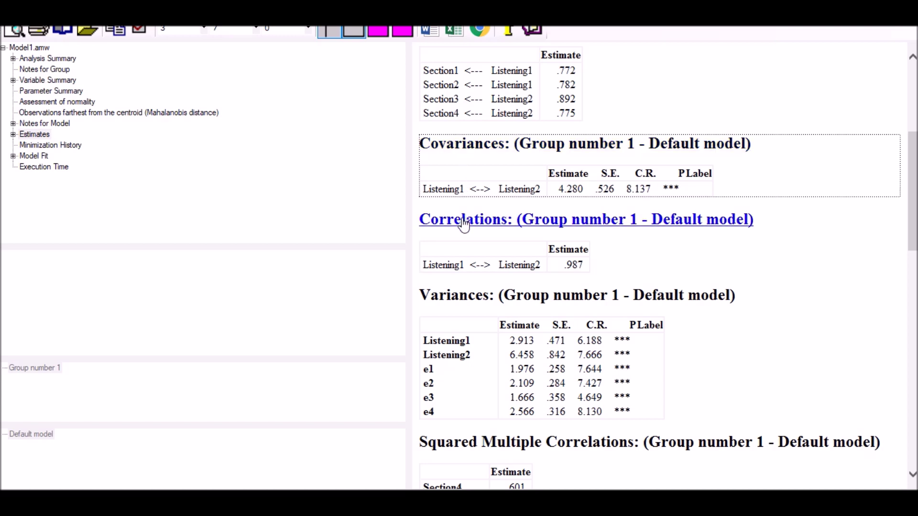
pyautogui.scroll(-3, 651, 268)
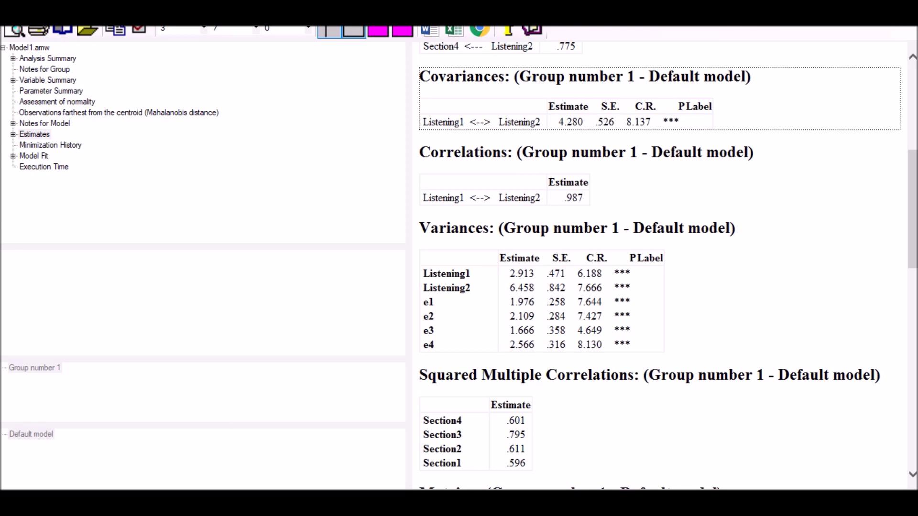
# - Switch to Calculator, compute the square of the Listening1–Listening2 correlation 0.987, and close the calculator
pyautogui.click(136, 501)
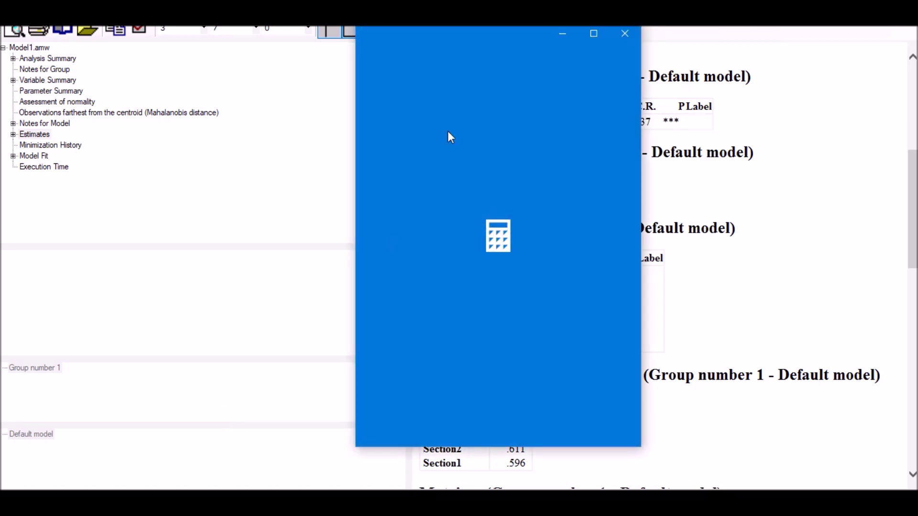
pyautogui.moveTo(481, 29); pyautogui.dragTo(279, 45)
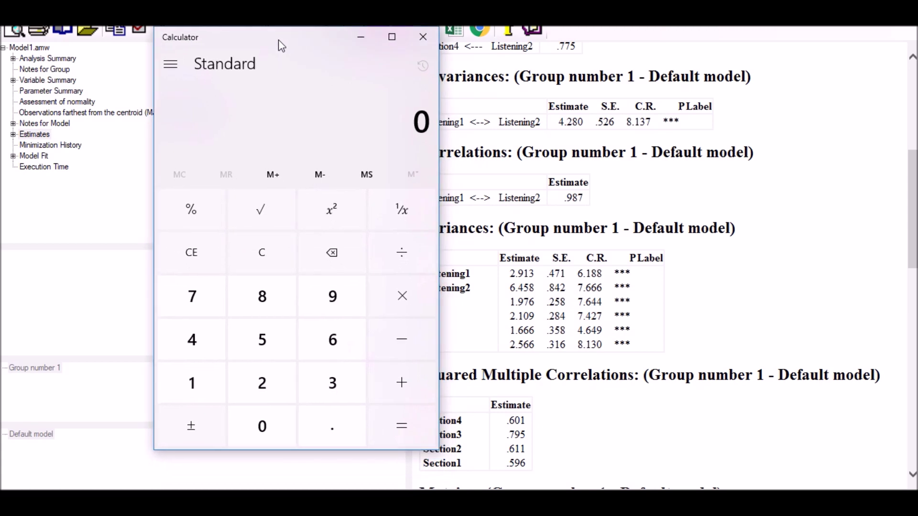
pyautogui.click(337, 429)
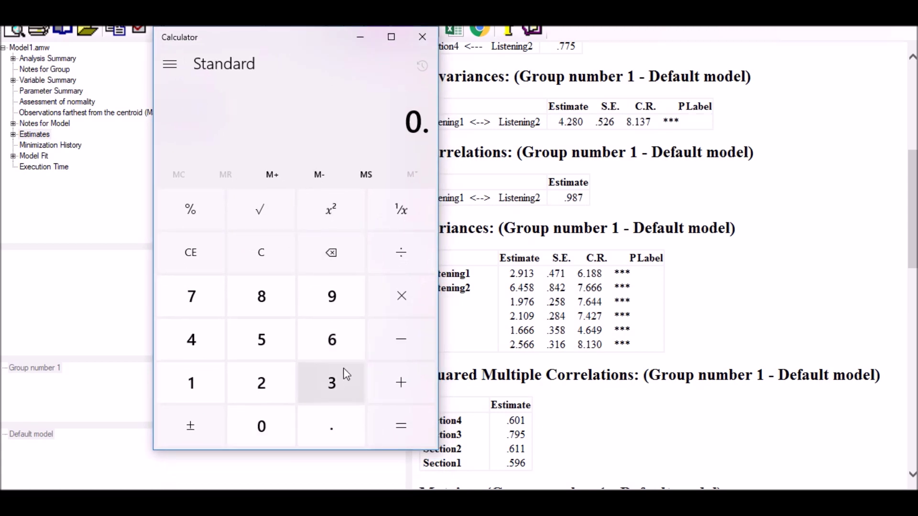
pyautogui.click(332, 299)
pyautogui.click(267, 302)
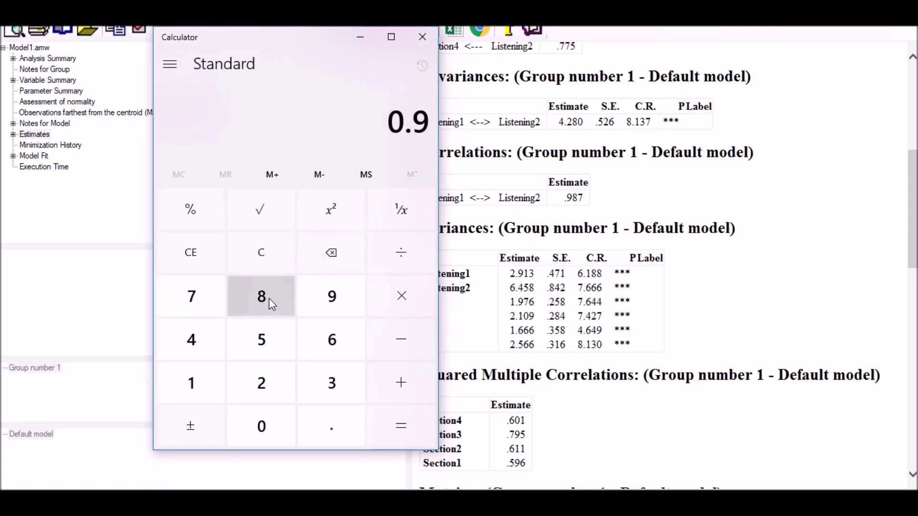
pyautogui.click(195, 297)
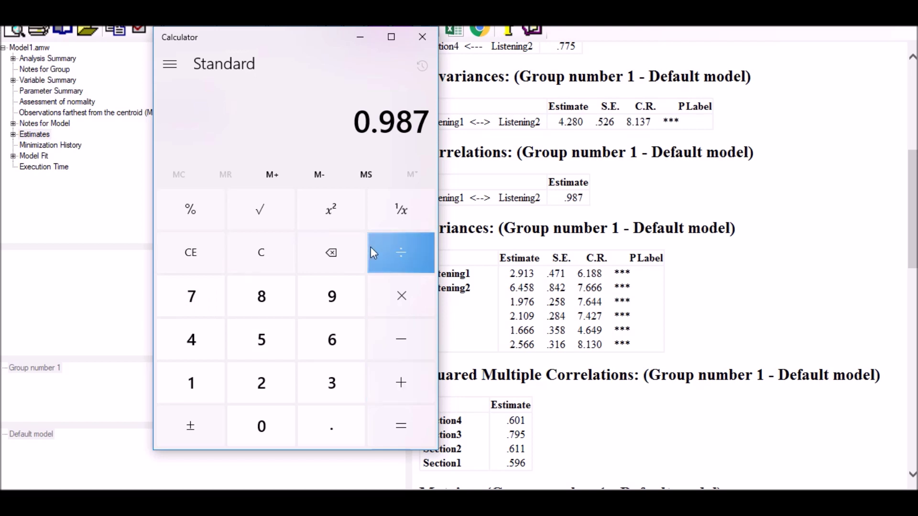
pyautogui.click(331, 210)
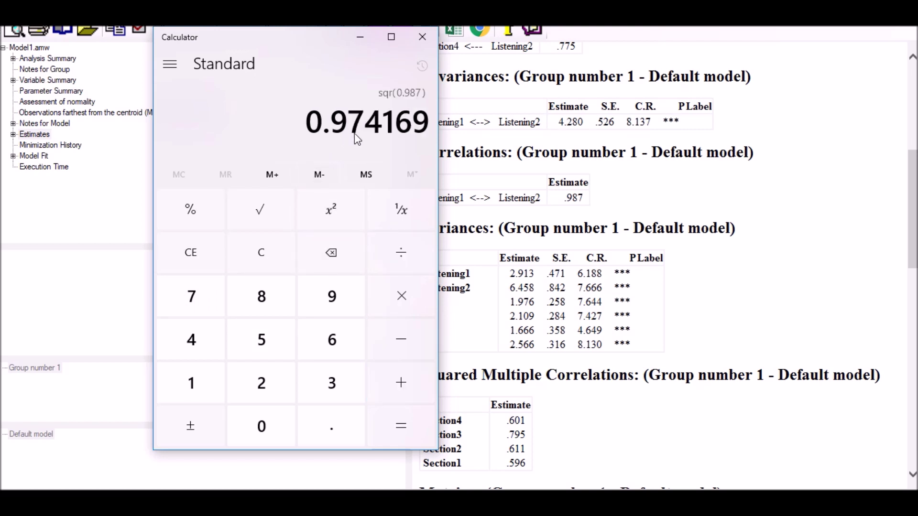
pyautogui.click(422, 37)
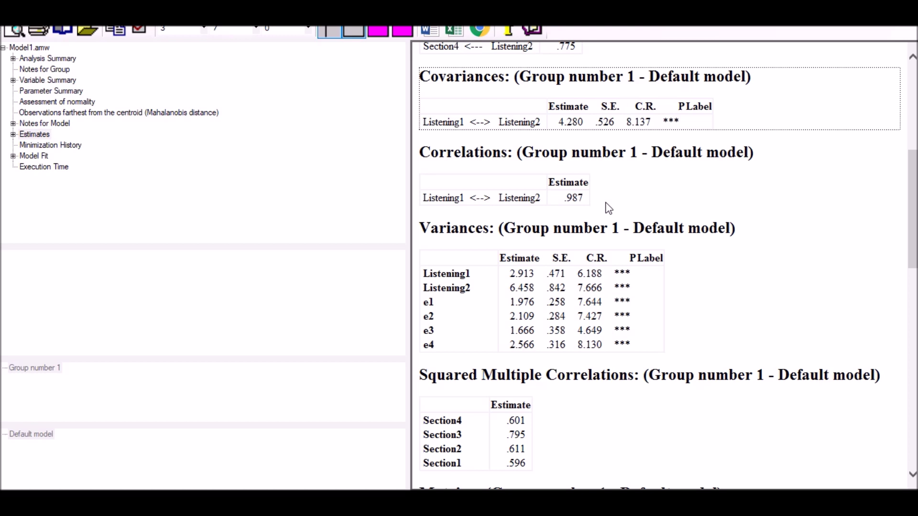
# - Review the Variances table and show the explanation of Section4's estimate under Squared Multiple Correlations
pyautogui.moveTo(913, 212); pyautogui.dragTo(914, 245)
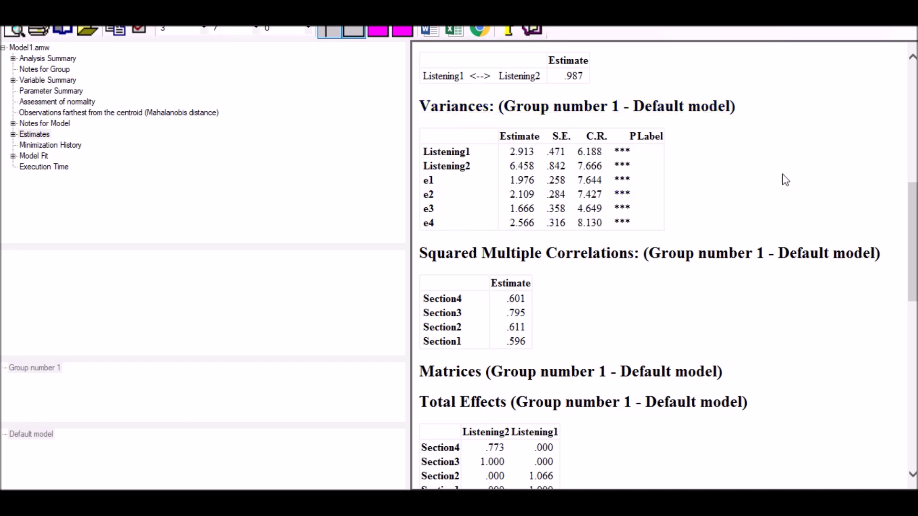
pyautogui.scroll(-1, 785, 180)
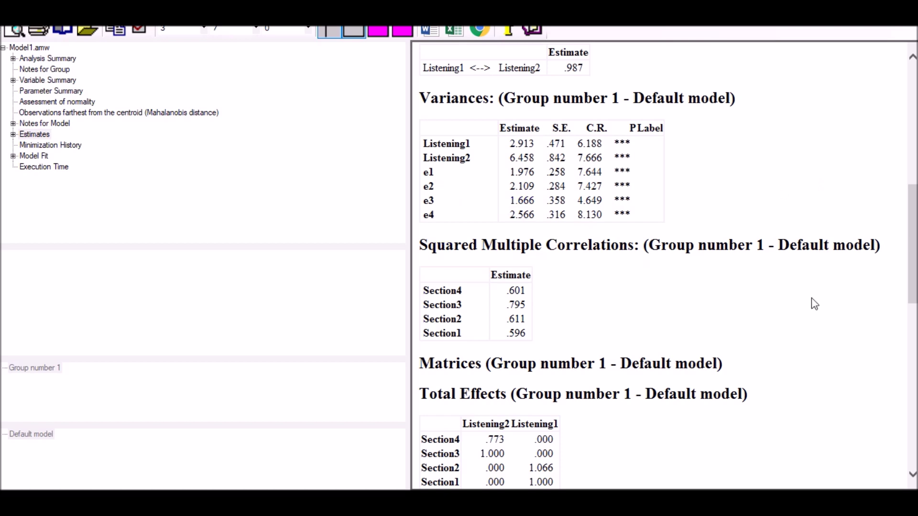
pyautogui.scroll(-3, 822, 308)
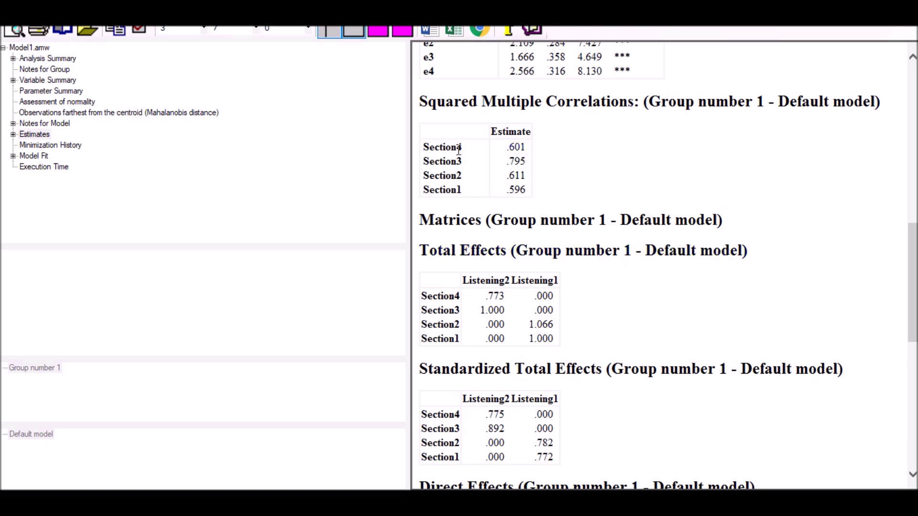
pyautogui.click(516, 148)
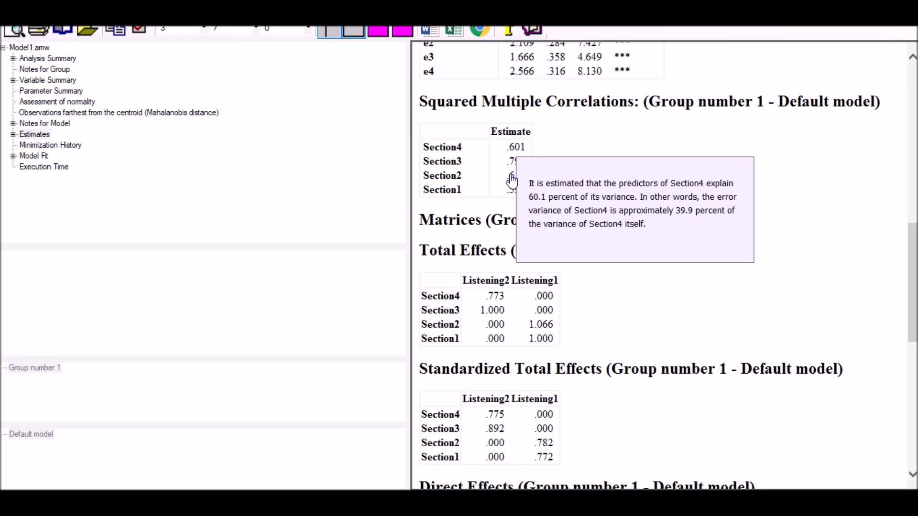
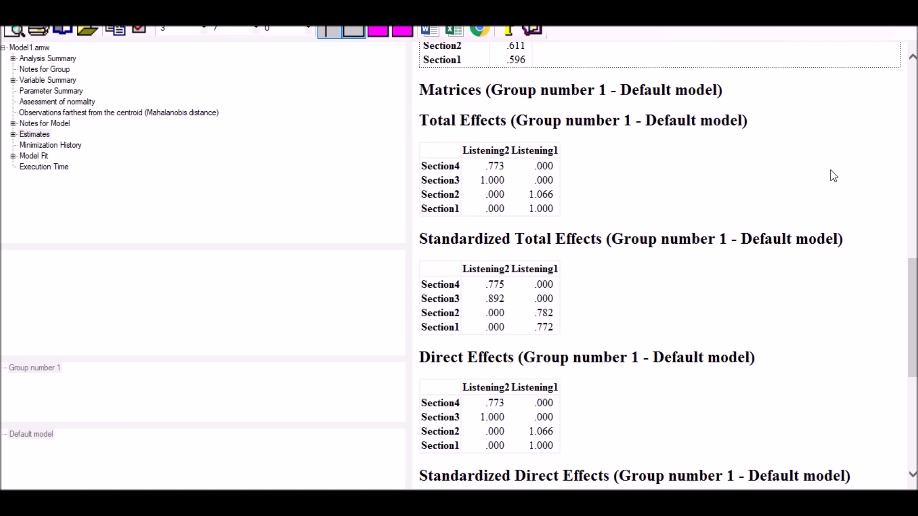
# - Examine the total, direct and indirect effects matrices, including their standardized versions, through the end of the estimates output
pyautogui.scroll(-3, 721, 178)
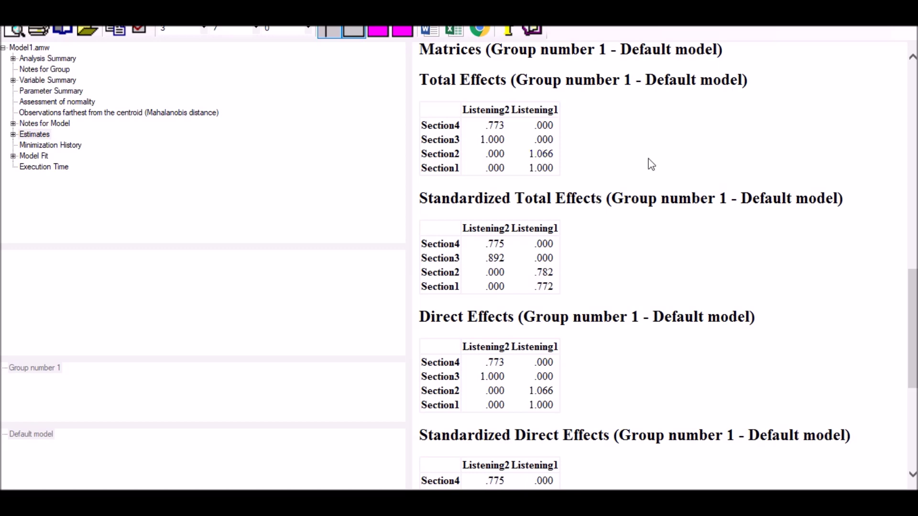
pyautogui.scroll(-5, 651, 164)
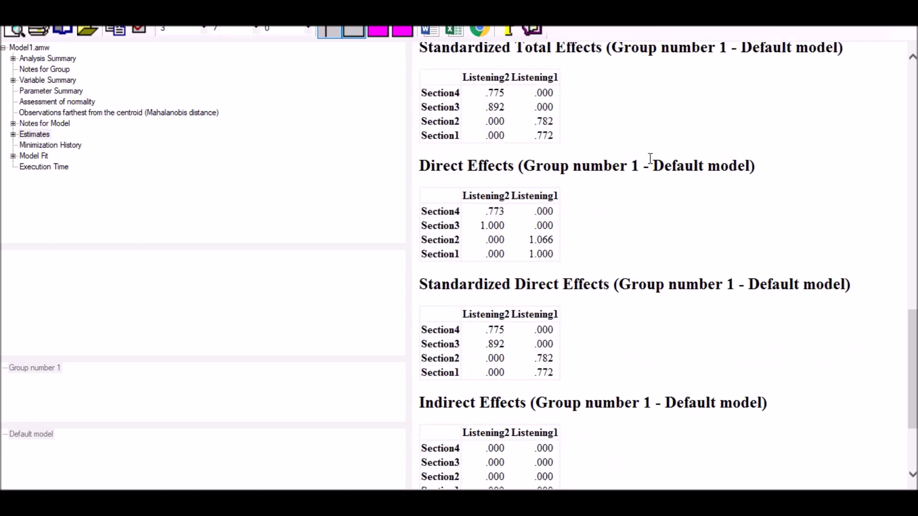
pyautogui.scroll(-1, 651, 159)
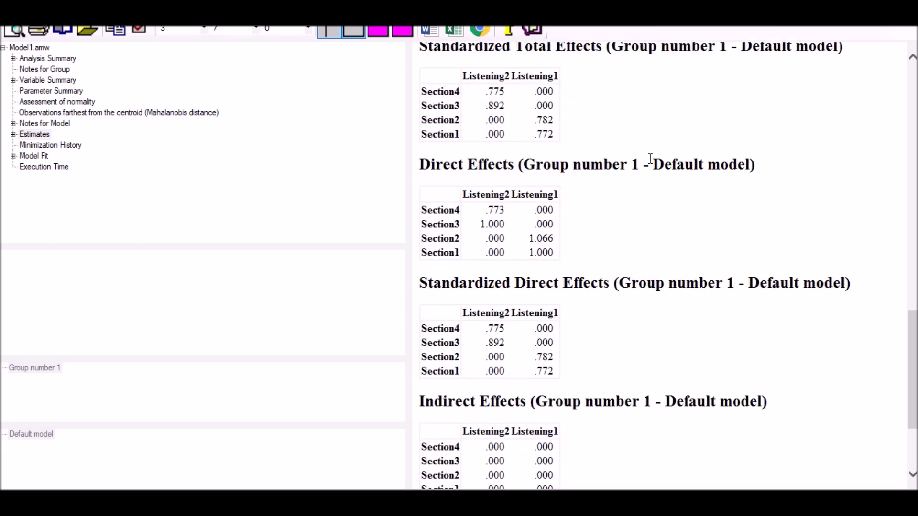
pyautogui.scroll(2, 650, 159)
pyautogui.scroll(-6, 690, 225)
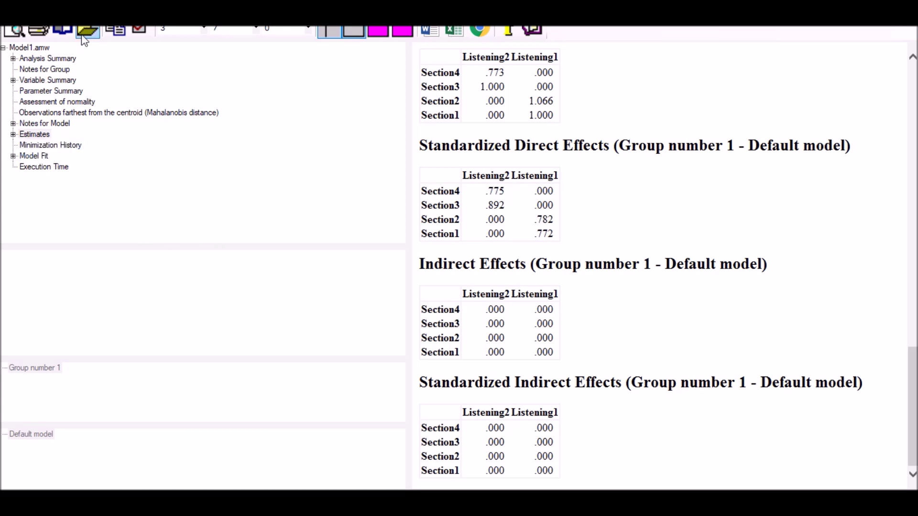
# - Open the Model Fit output and show the explanation of the default model's P value in the CMIN table, closing it after reading
pyautogui.click(33, 156)
pyautogui.scroll(10, 840, 170)
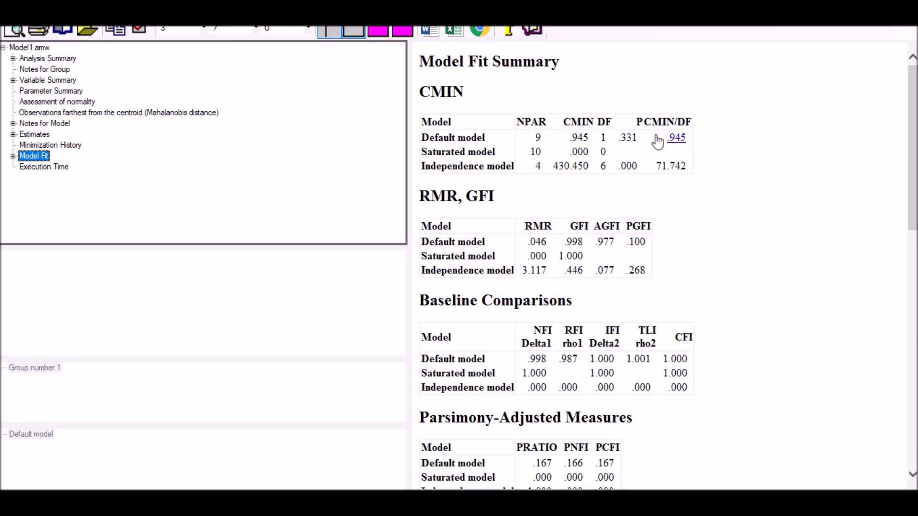
pyautogui.click(627, 143)
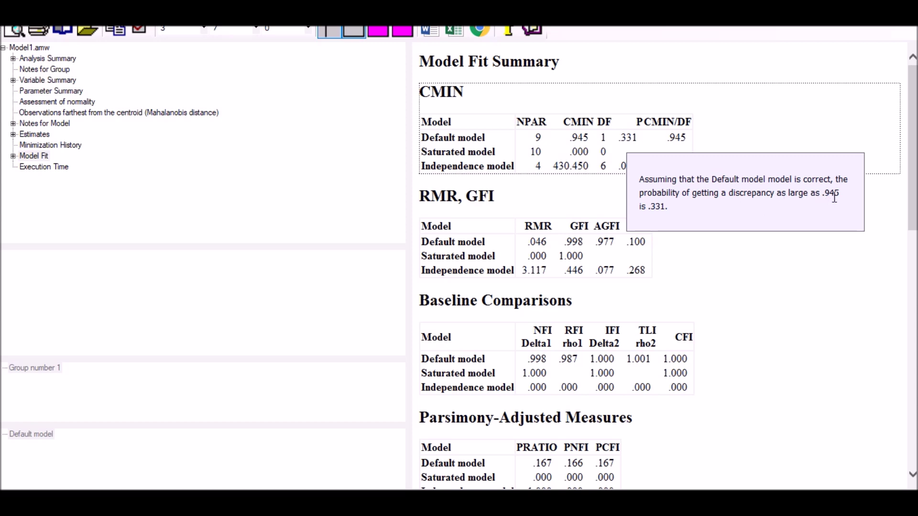
pyautogui.doubleClick(657, 208)
pyautogui.moveTo(658, 209); pyautogui.dragTo(674, 207)
pyautogui.click(831, 57)
pyautogui.moveTo(894, 111); pyautogui.dragTo(890, 95)
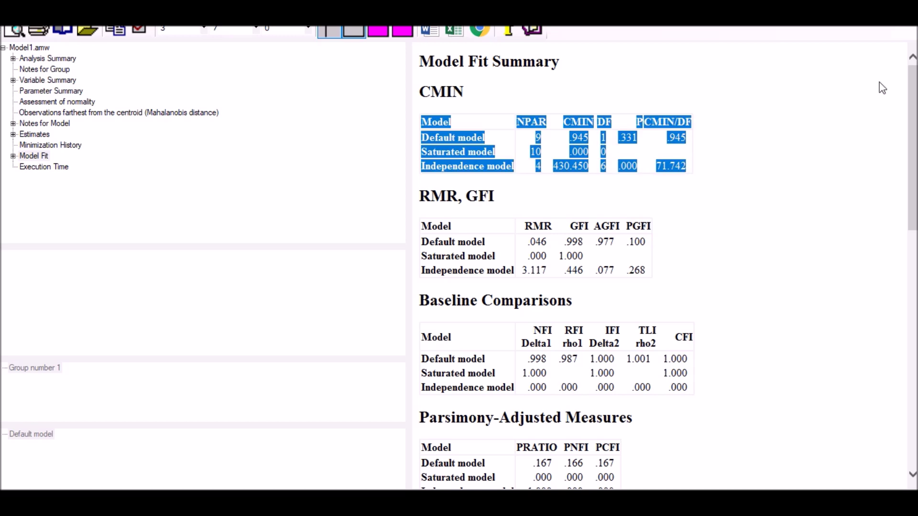
# - Show the explanation of the default model's CMIN/DF value in the CMIN table and close it after reading
pyautogui.click(809, 72)
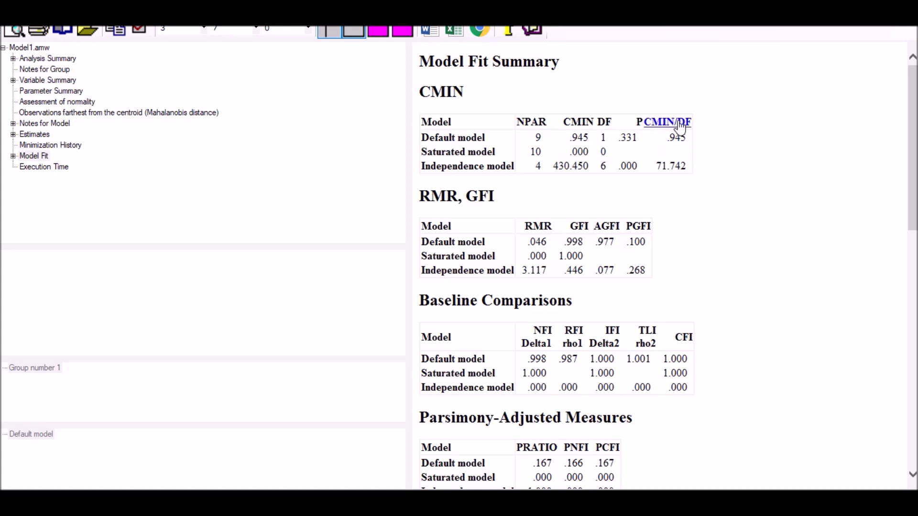
pyautogui.click(681, 145)
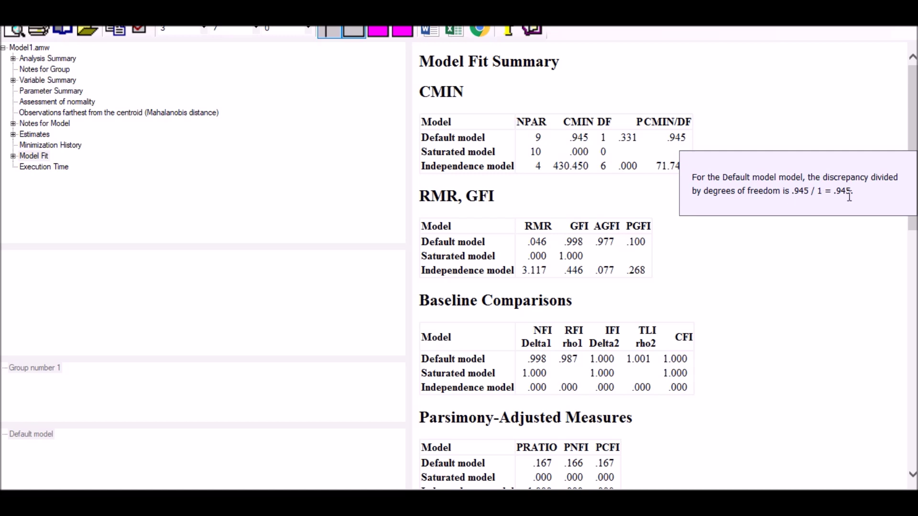
pyautogui.click(856, 105)
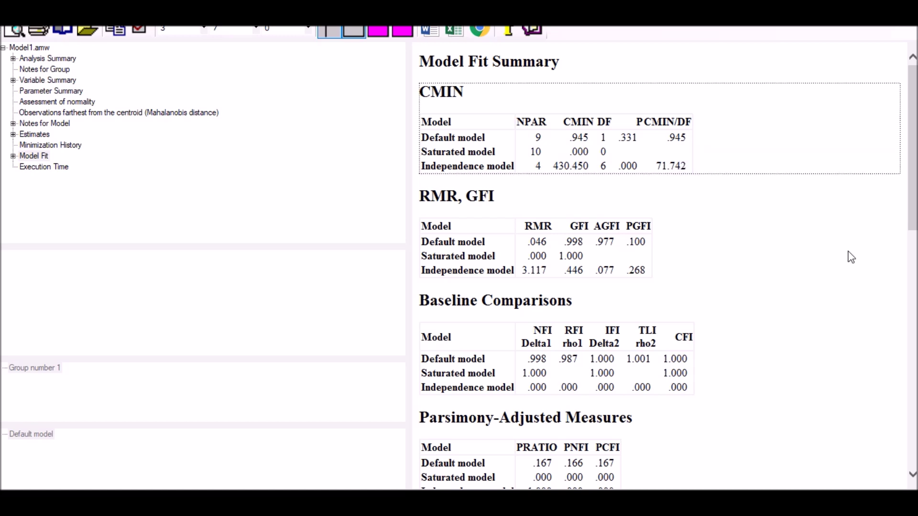
# - Show the explanation of the default model's GFI value, close it, and review the CFI column under Baseline Comparisons
pyautogui.scroll(-3, 849, 257)
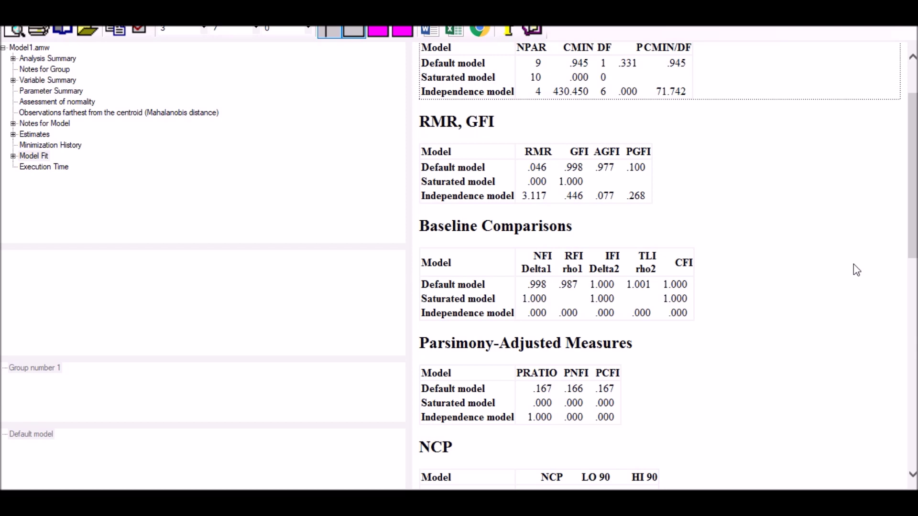
pyautogui.scroll(-1, 854, 265)
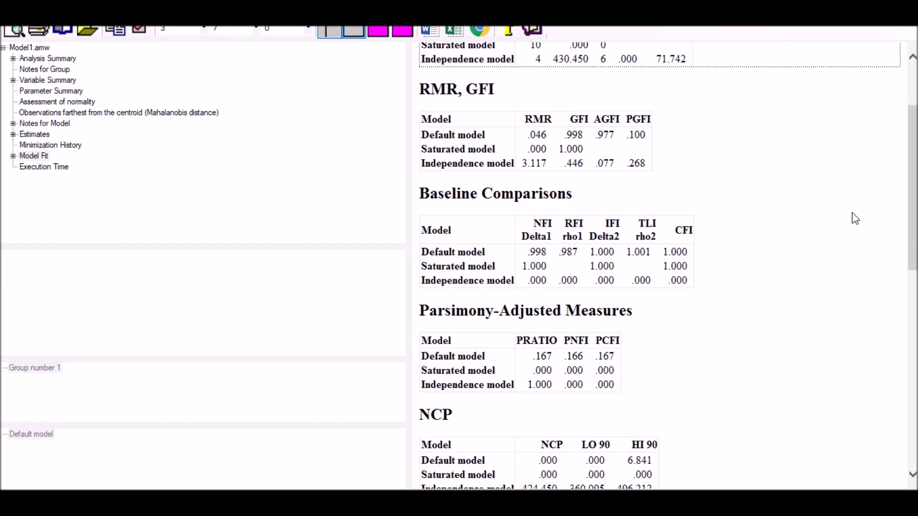
pyautogui.scroll(-1, 855, 219)
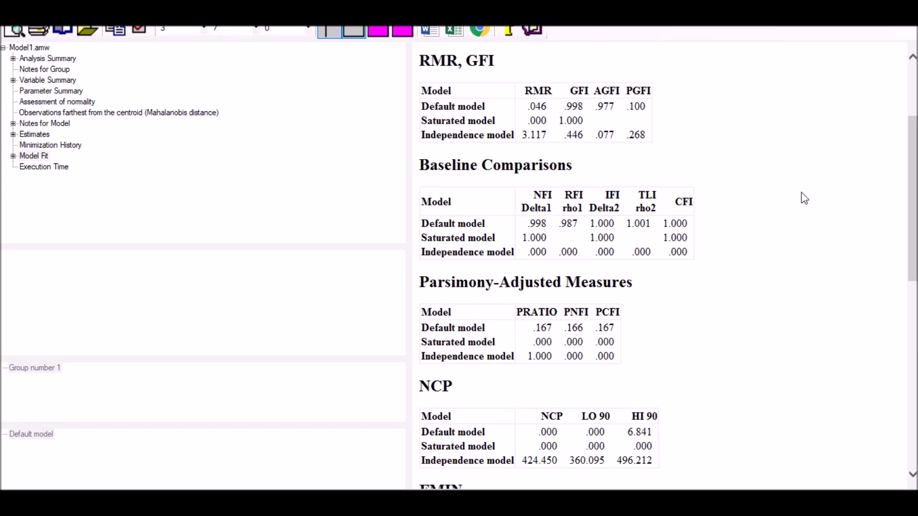
pyautogui.click(576, 114)
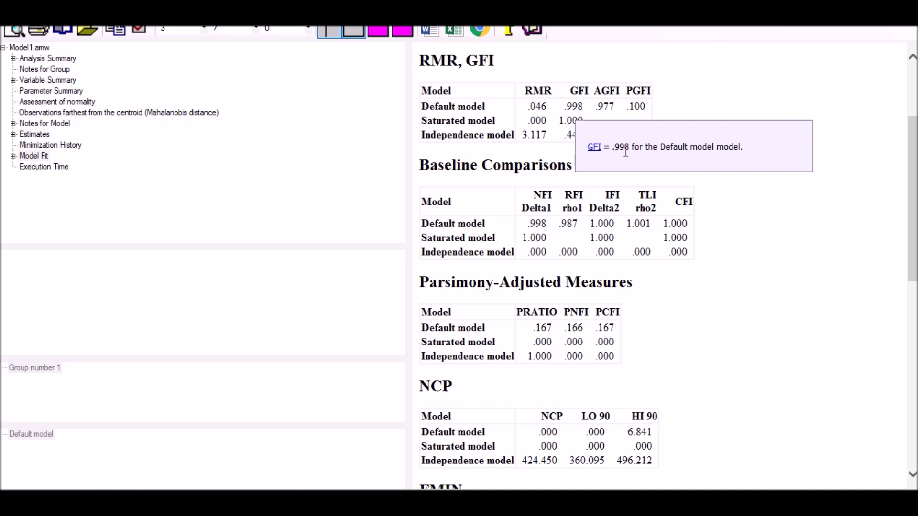
pyautogui.click(857, 193)
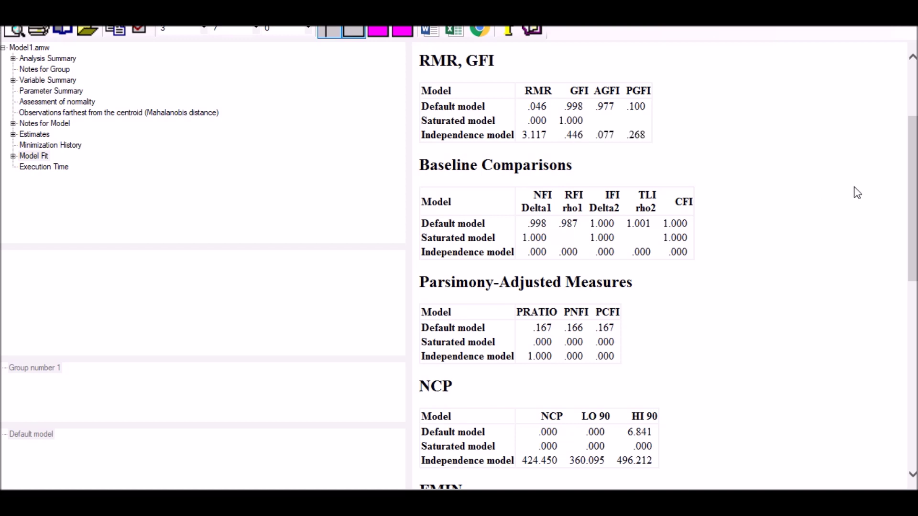
pyautogui.scroll(-1, 857, 193)
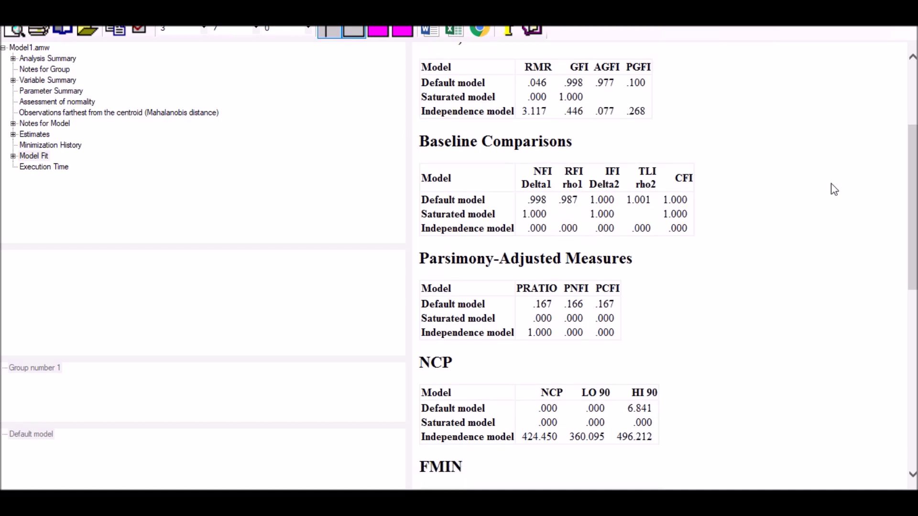
pyautogui.click(679, 186)
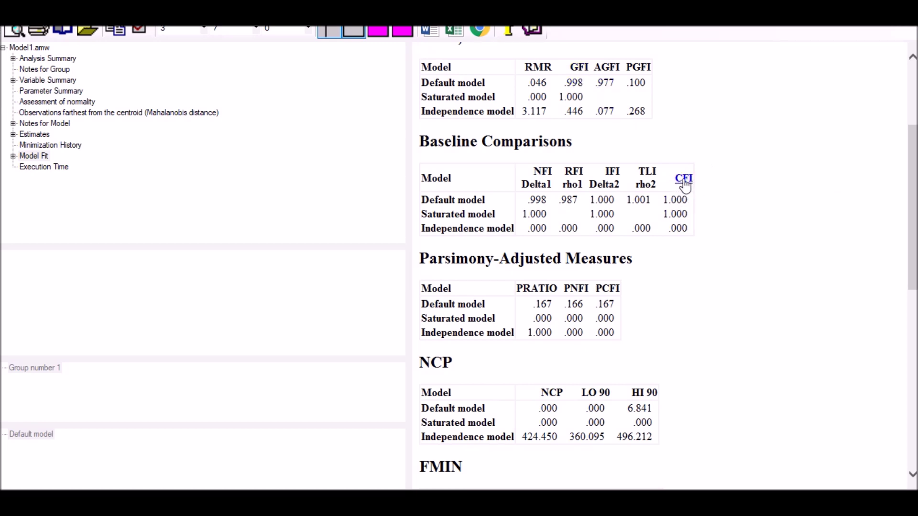
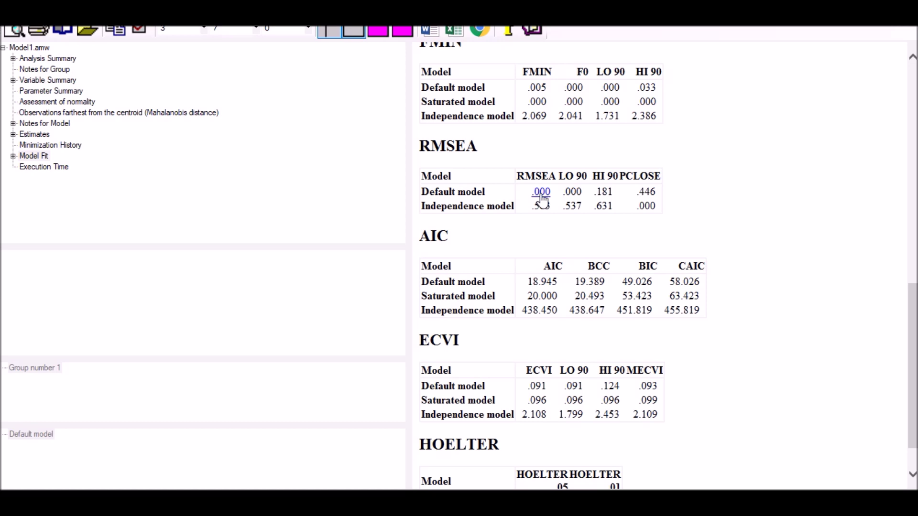
# - Show the explanations of the default model's RMSEA and LO 90 values, then review the remaining fit tables through HOELTER
pyautogui.click(542, 195)
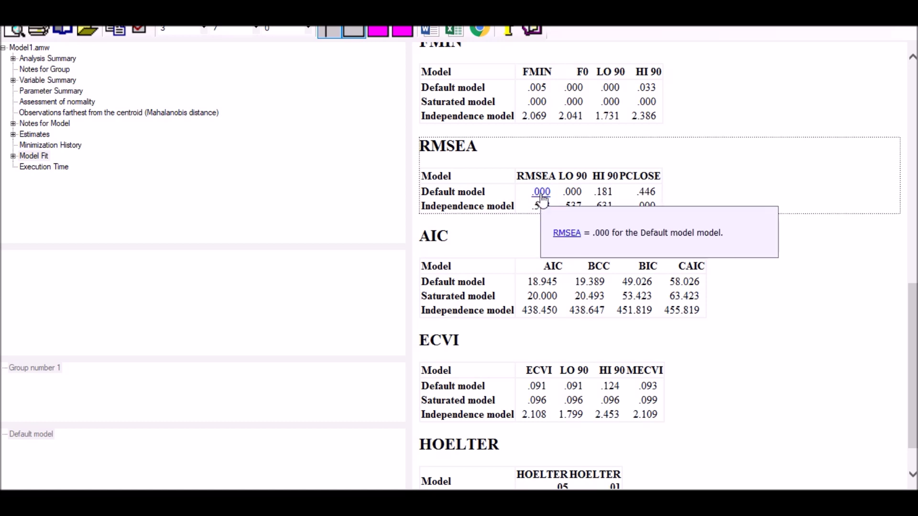
pyautogui.click(746, 91)
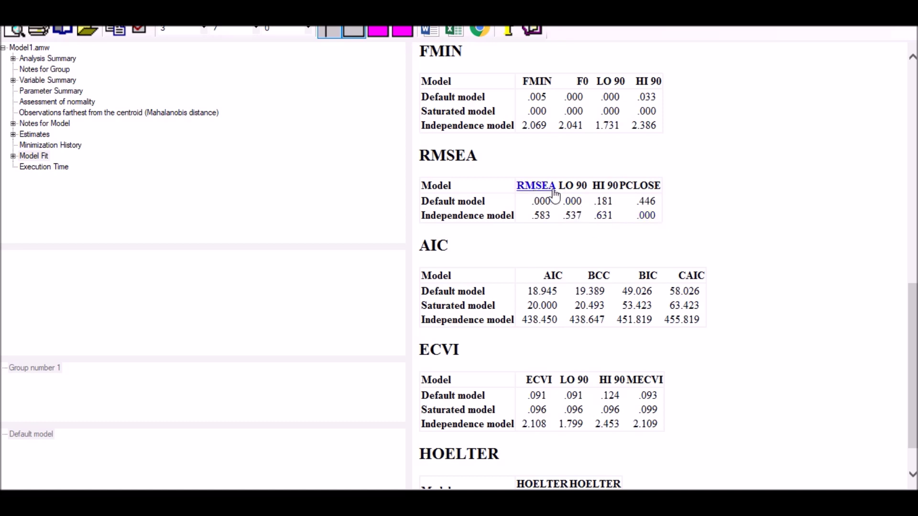
pyautogui.click(577, 205)
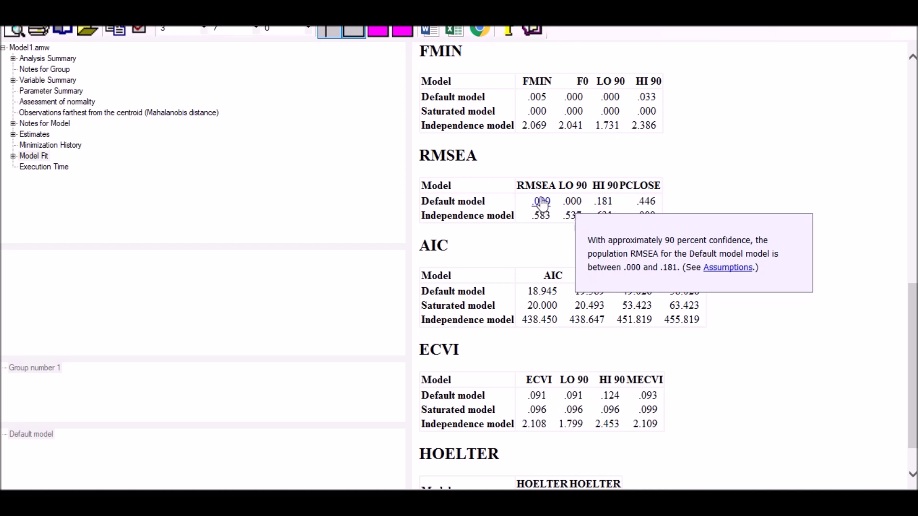
pyautogui.click(814, 187)
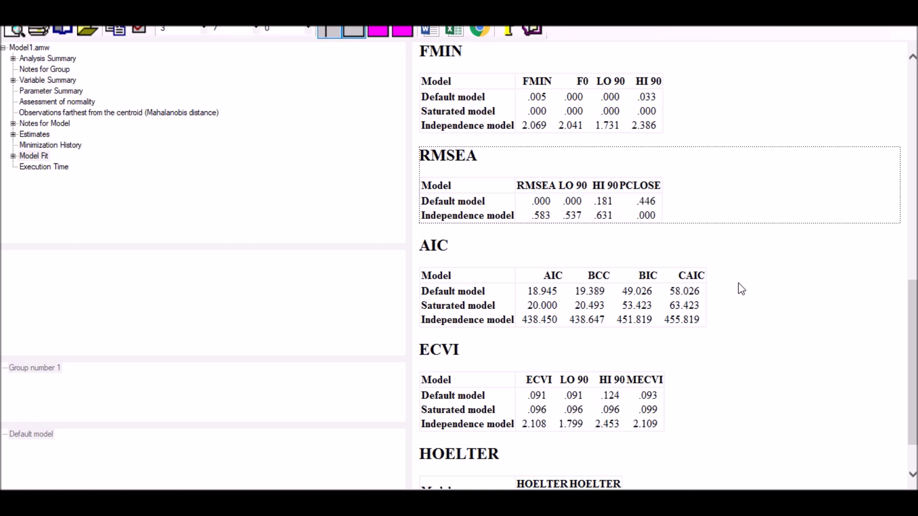
pyautogui.scroll(-1, 739, 284)
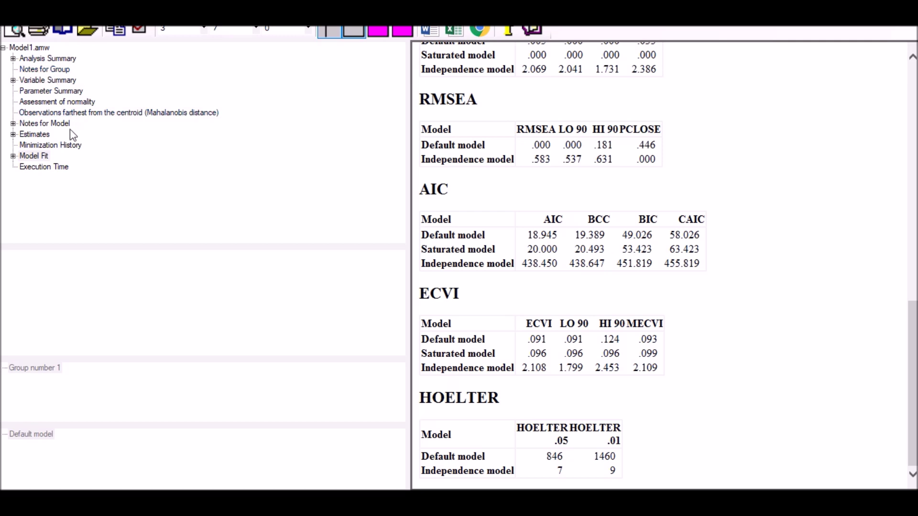
# - Open the Assessment of normality output and examine the kurtosis column, highlighting the section values and the multivariate kurtosis
pyautogui.click(56, 102)
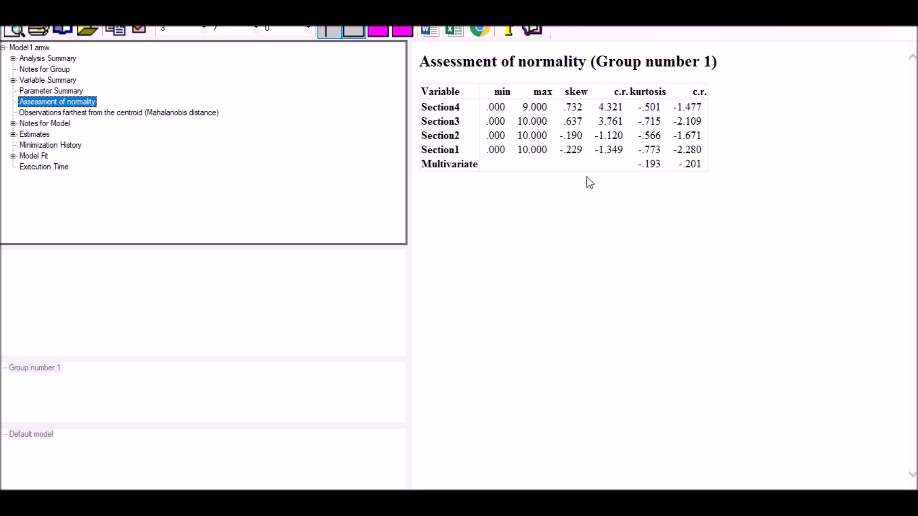
pyautogui.moveTo(631, 92); pyautogui.dragTo(666, 93)
pyautogui.click(648, 92)
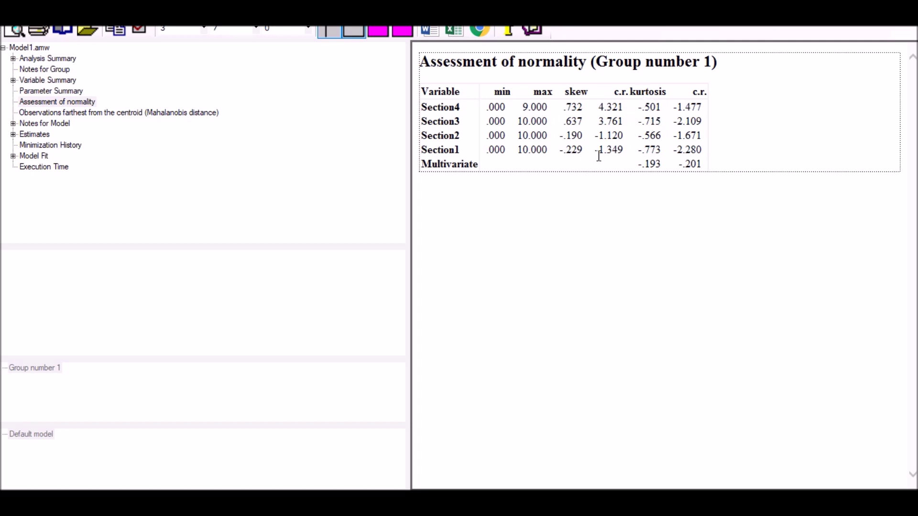
pyautogui.click(639, 166)
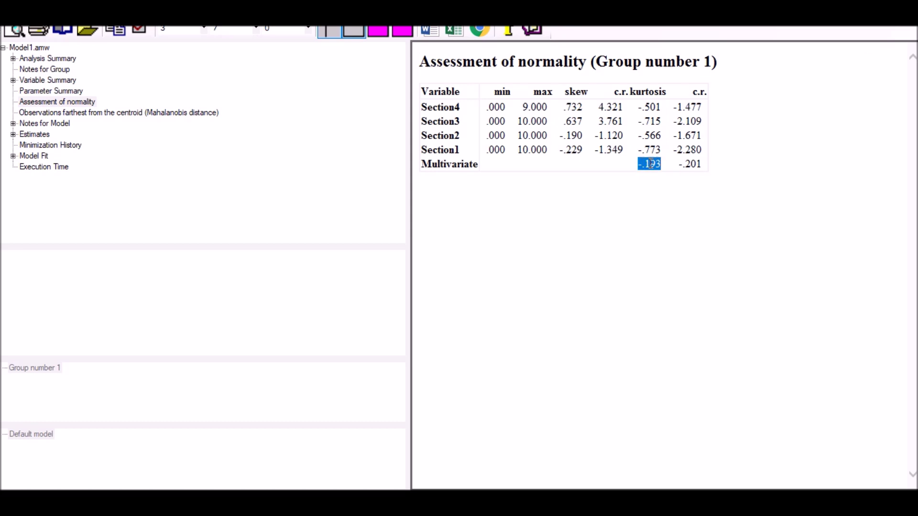
pyautogui.click(642, 109)
pyautogui.click(642, 109)
pyautogui.moveTo(639, 122)
pyautogui.mouseDown()
pyautogui.moveTo(662, 123)
pyautogui.moveTo(662, 136)
pyautogui.moveTo(639, 138)
pyautogui.mouseUp()
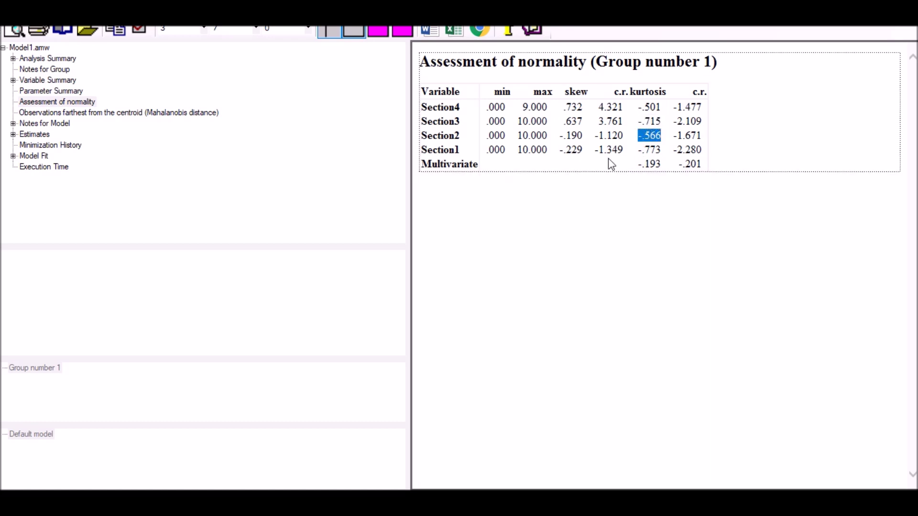
pyautogui.moveTo(639, 164); pyautogui.dragTo(662, 168)
pyautogui.click(666, 189)
pyautogui.moveTo(662, 168); pyautogui.dragTo(638, 168)
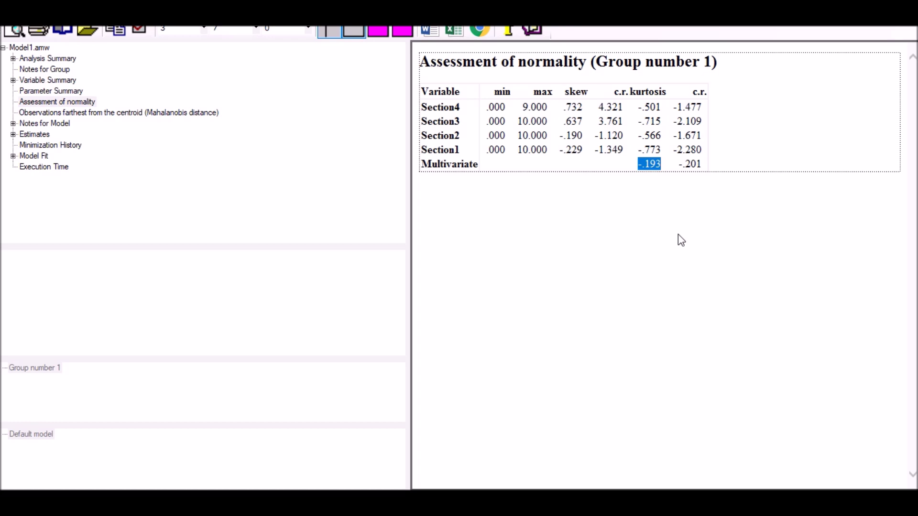
# - Switch to the Model1 path diagram, check the discrepancy estimation method in Analysis Properties, and close the dialog
pyautogui.click(525, 503)
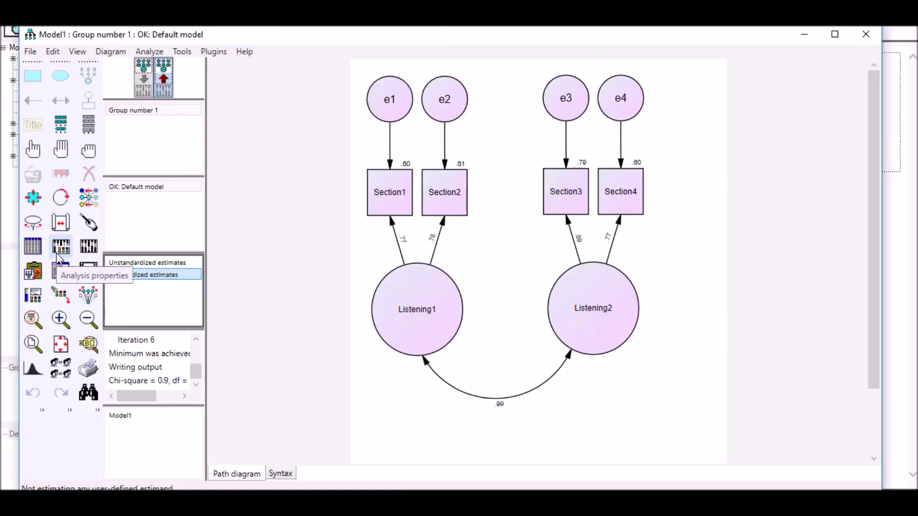
pyautogui.click(57, 254)
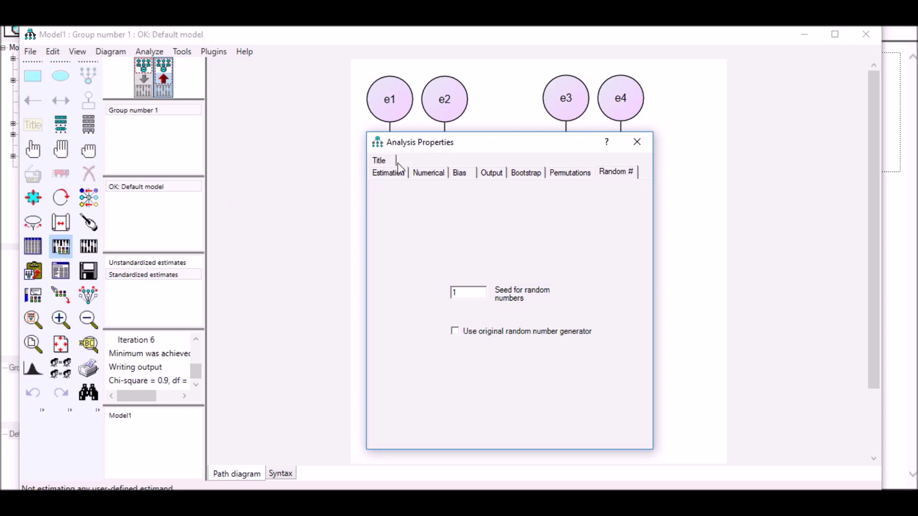
pyautogui.moveTo(421, 145); pyautogui.dragTo(379, 124)
pyautogui.click(348, 152)
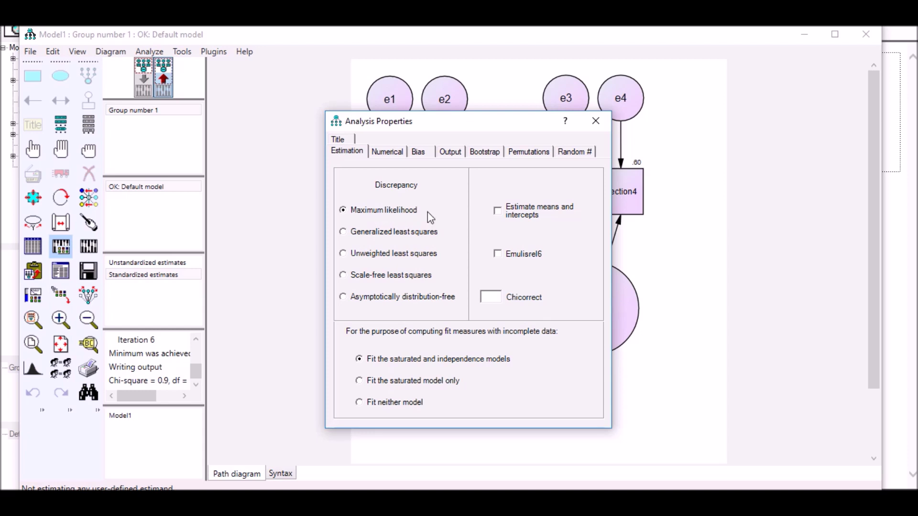
pyautogui.click(596, 121)
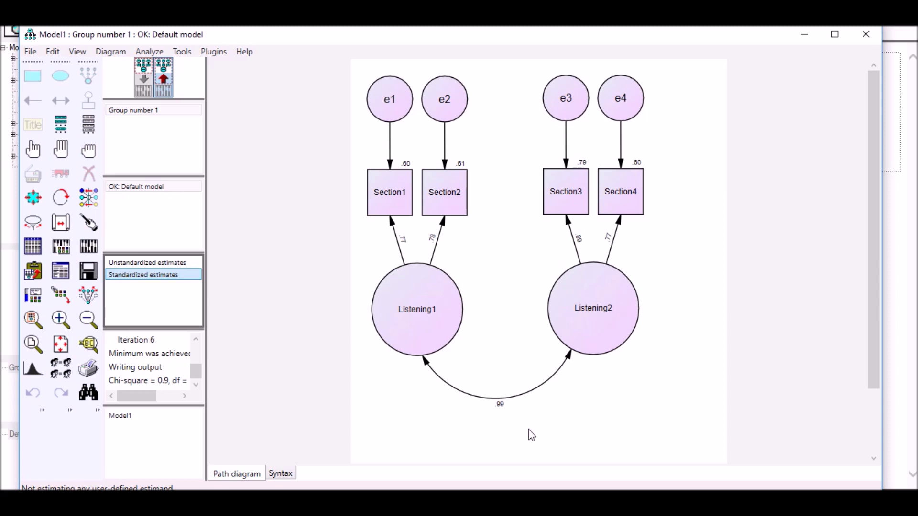